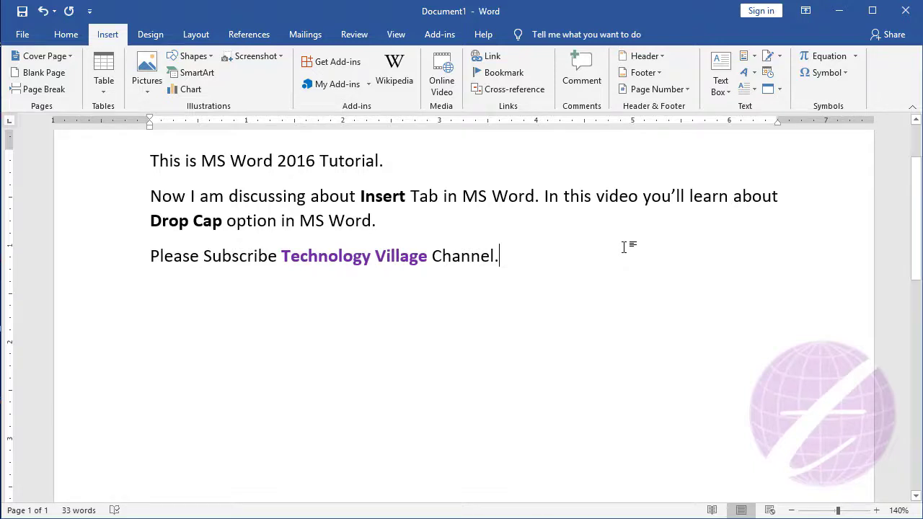
Merge the first two lines into one paragraph and paste its text three more times
scroll(625, 247, up, 1)
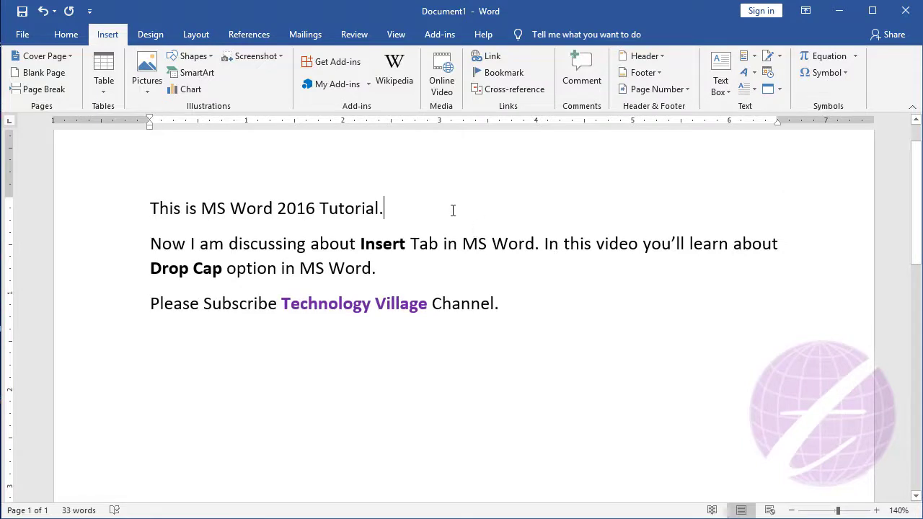
key(Delete)
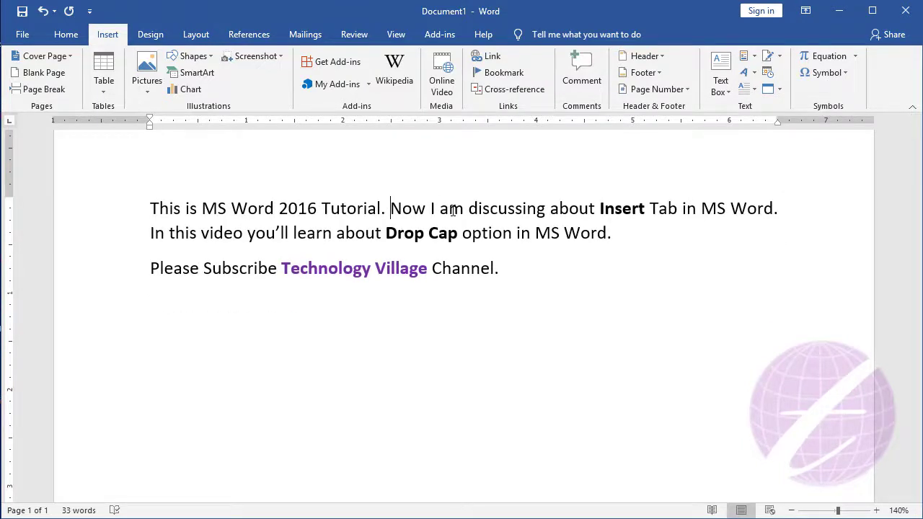
key(shift+End)
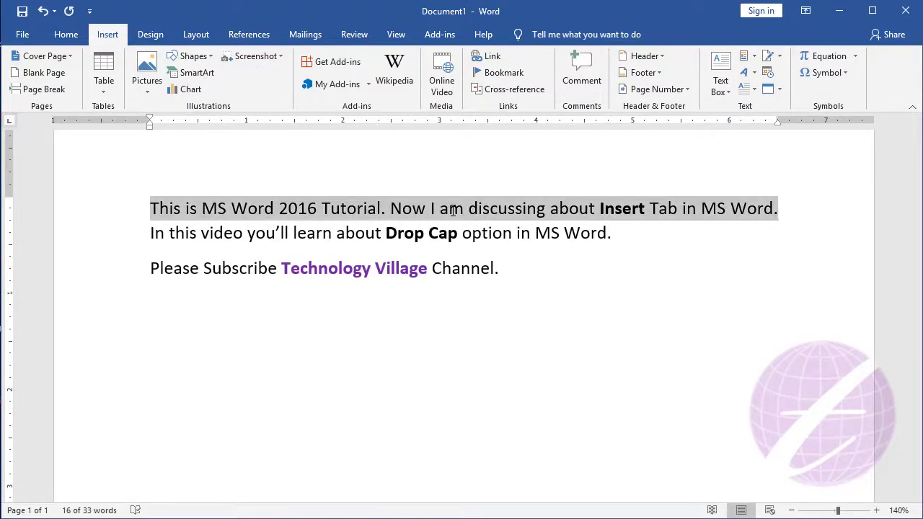
key(shift+Down)
key(Right)
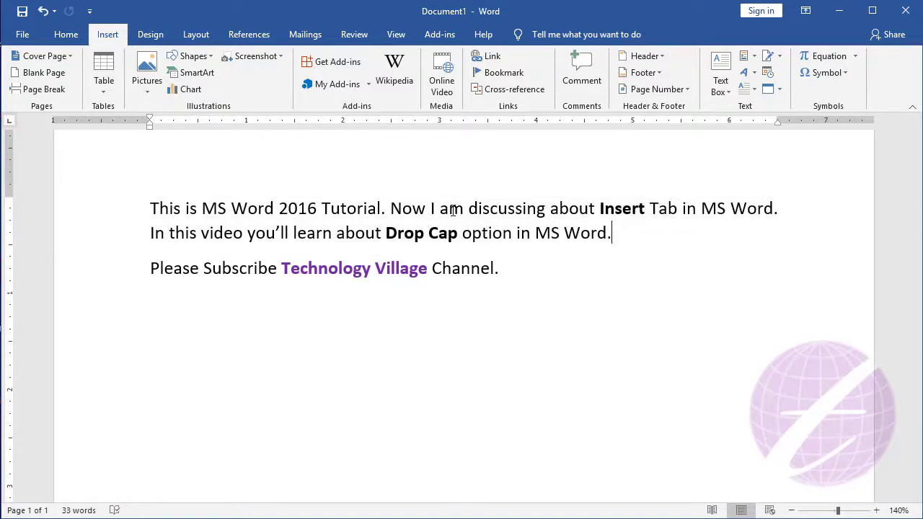
key(ctrl+v)
key(ctrl+v)
key(ctrl+v)
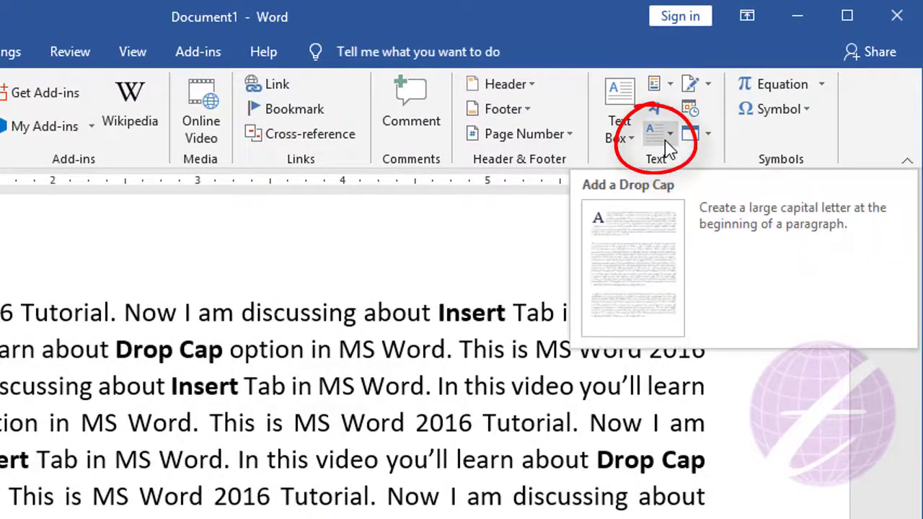
click(667, 145)
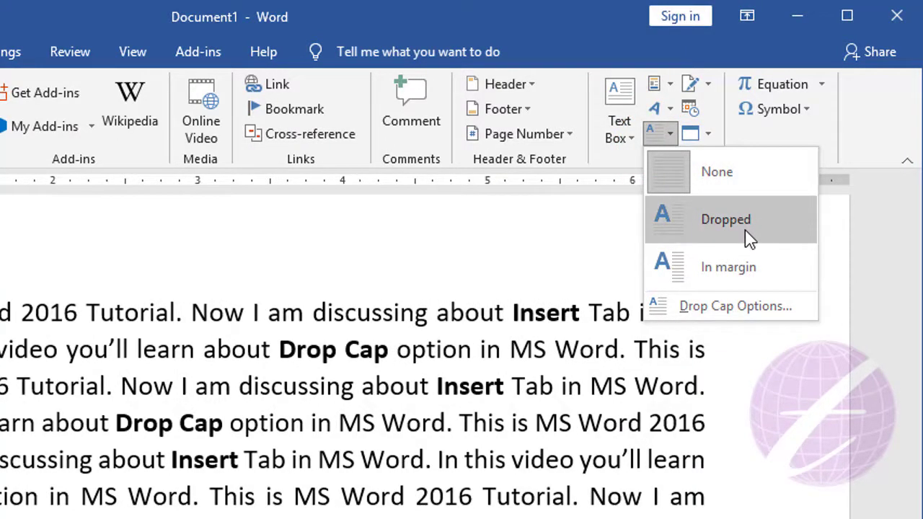
click(750, 238)
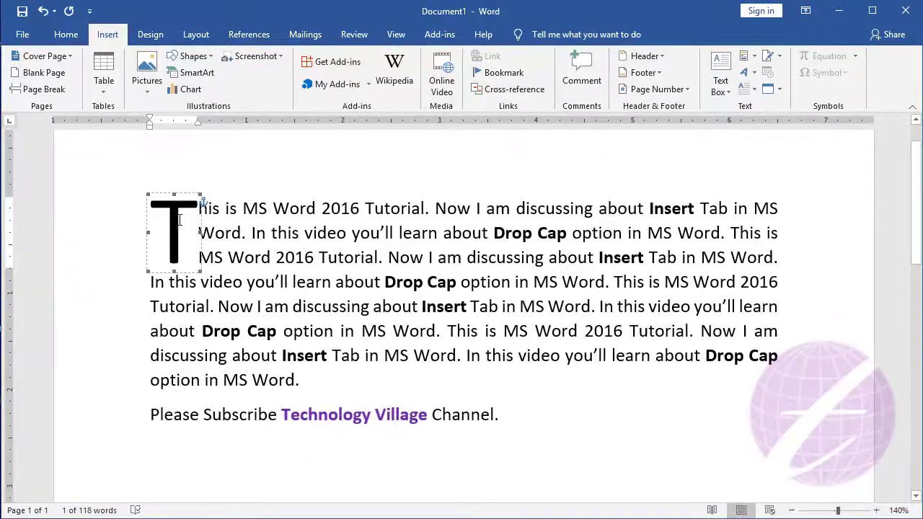
click(272, 380)
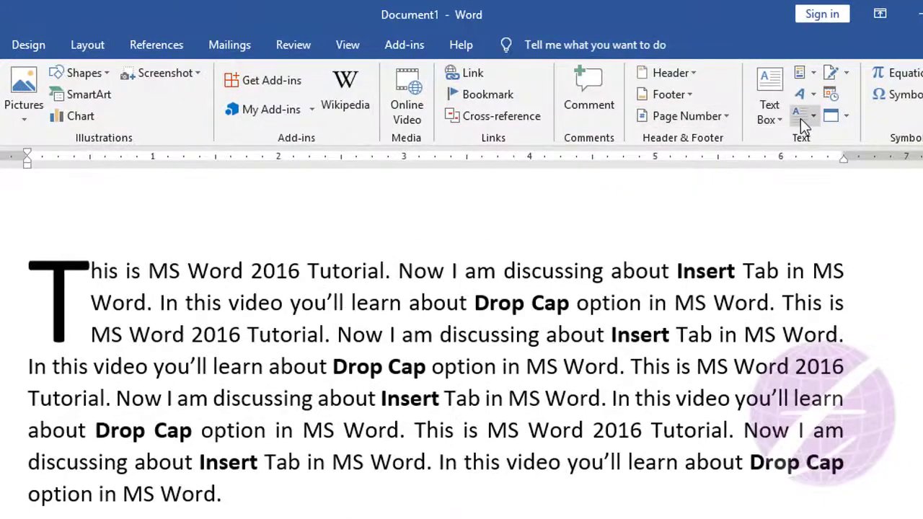
click(803, 118)
click(842, 146)
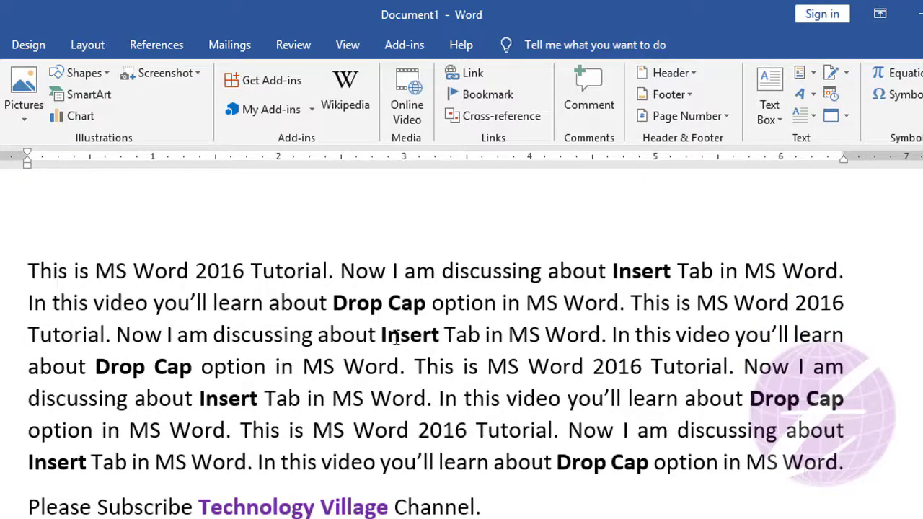
Apply a Dropped capital T to the paragraph, then try placing it In margin
click(813, 118)
click(863, 188)
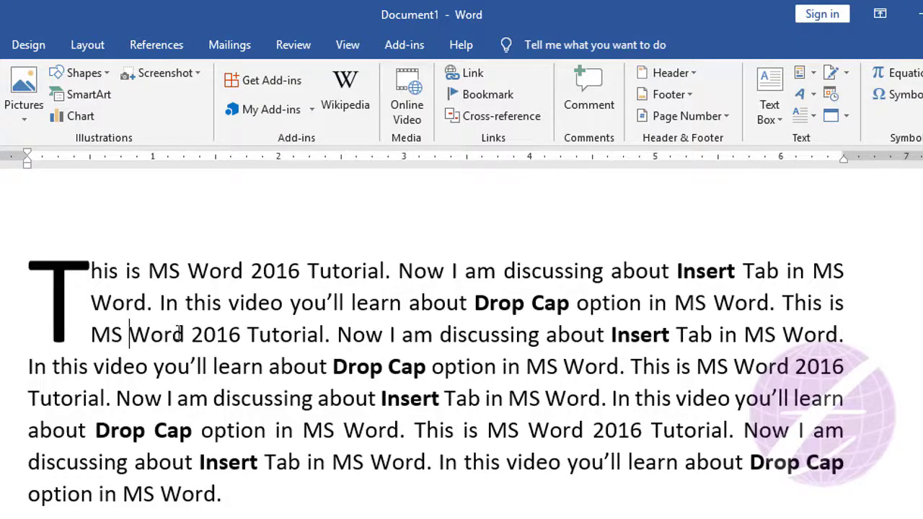
click(813, 121)
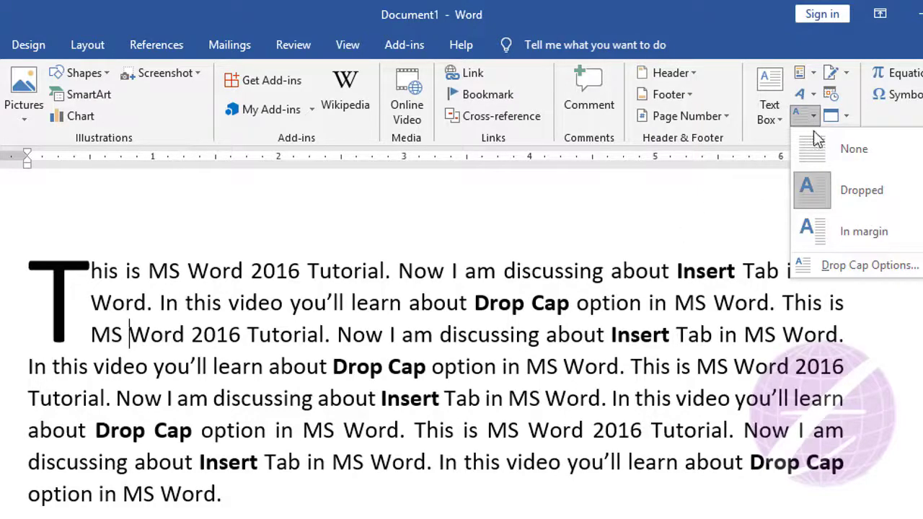
click(871, 230)
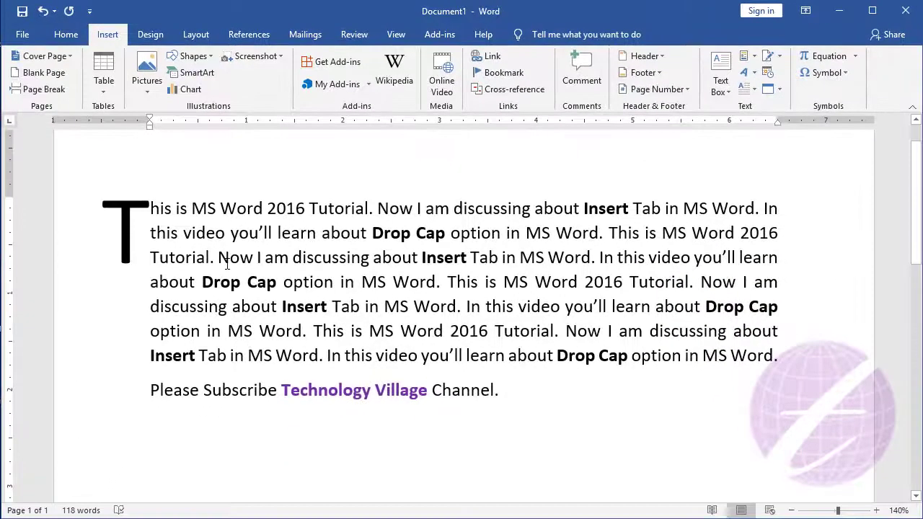
Return the capital T to the Dropped style within the paragraph text
click(220, 260)
click(748, 88)
click(793, 148)
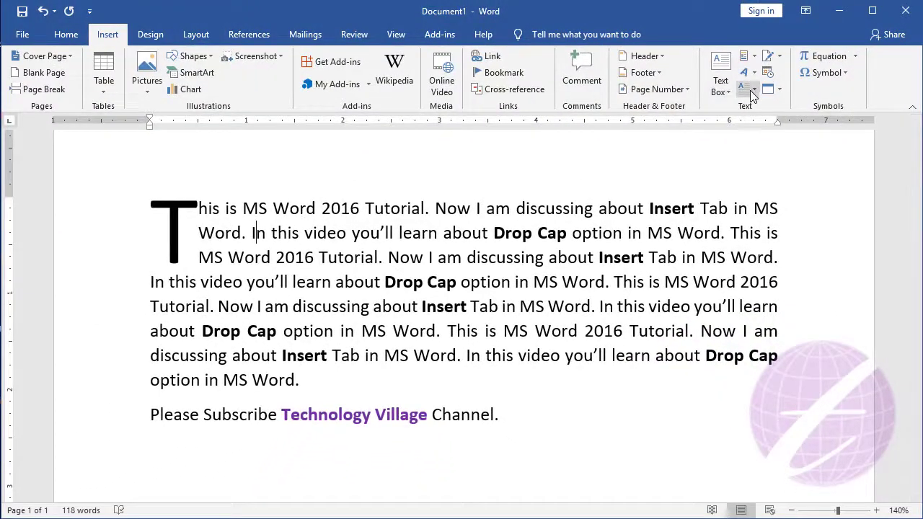
In Drop Cap Options, keep the +Body font and raise Lines to drop from 3 to 6
click(752, 92)
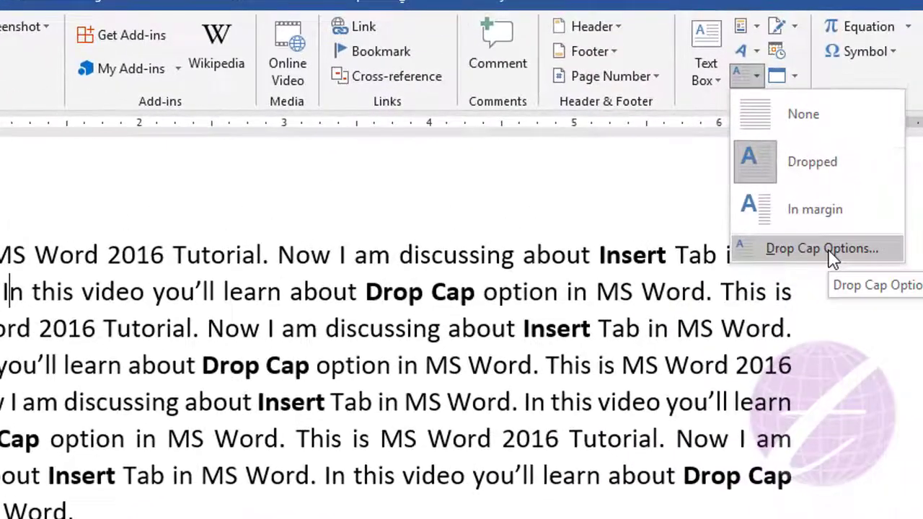
click(822, 249)
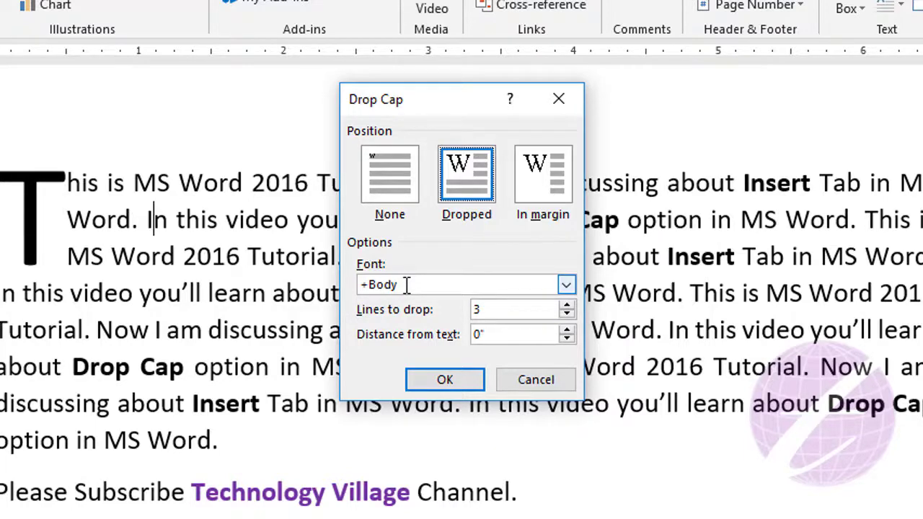
click(567, 285)
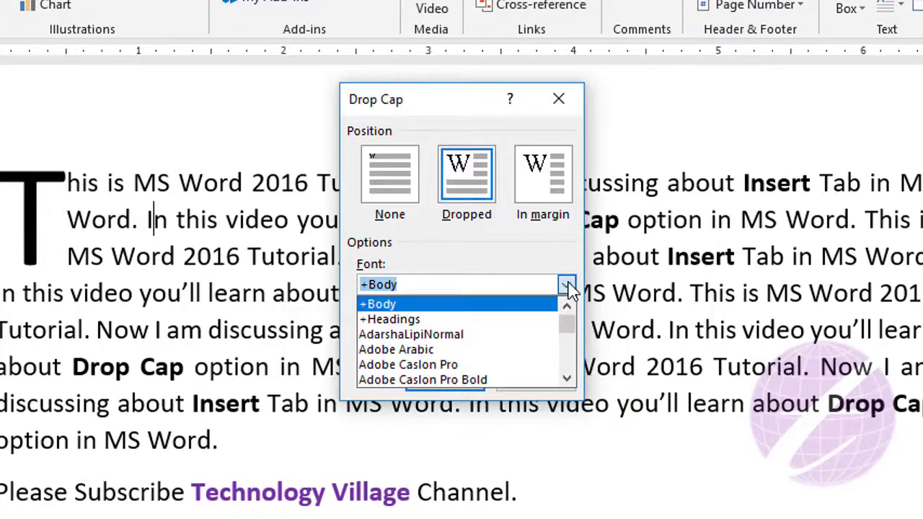
click(567, 287)
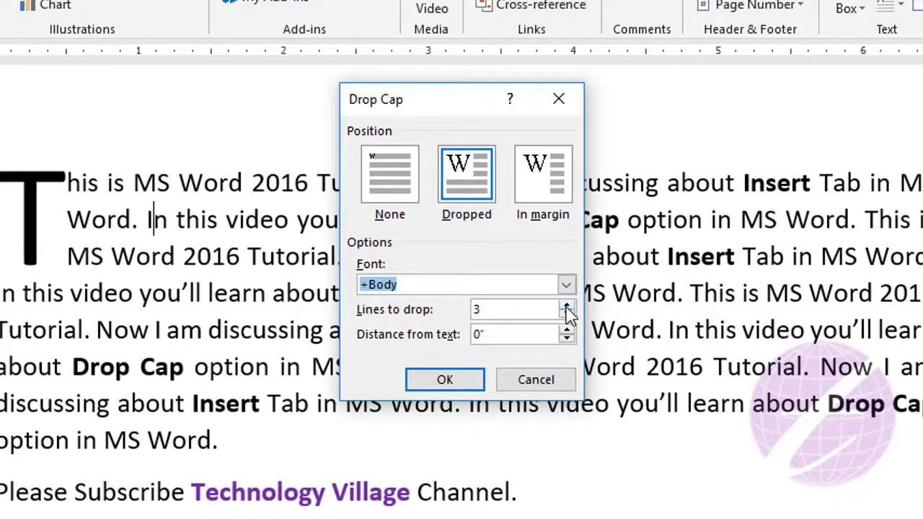
click(567, 308)
click(567, 308)
click(566, 308)
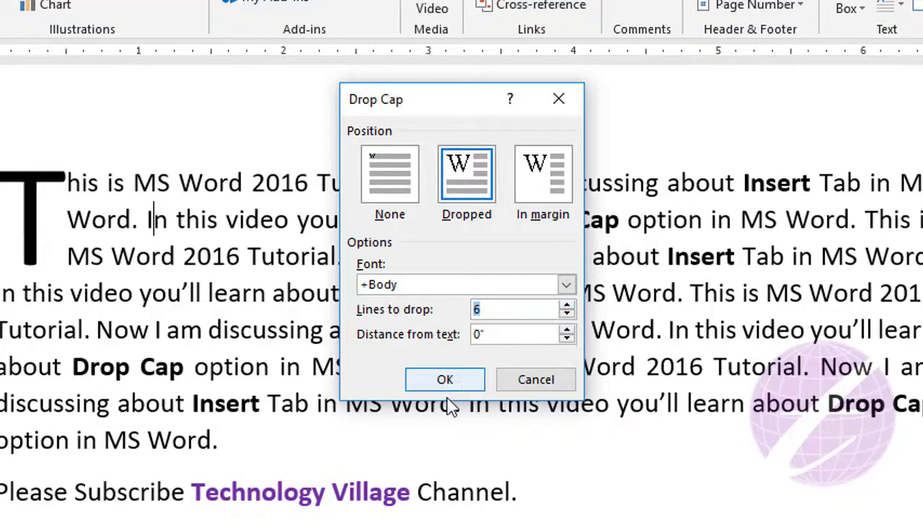
click(445, 379)
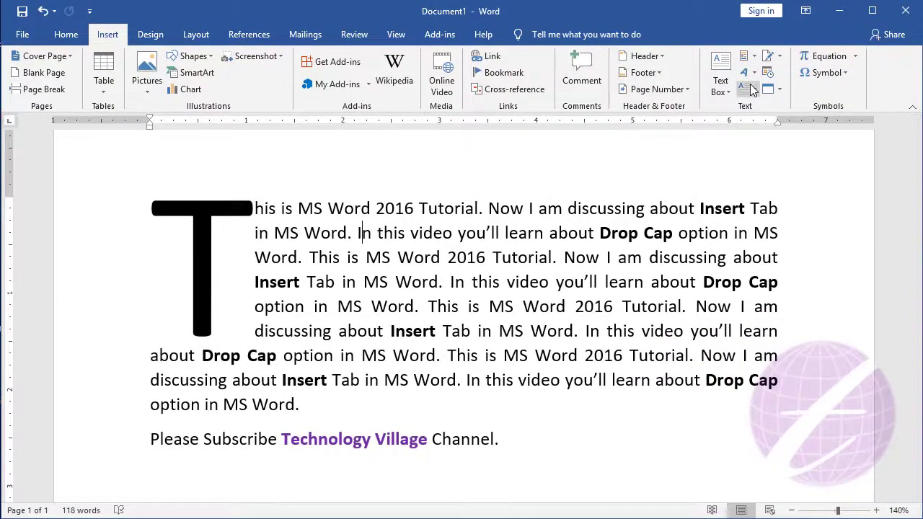
Widen the capital T's distance from text to 0.4" in Drop Cap Options
click(747, 87)
click(785, 205)
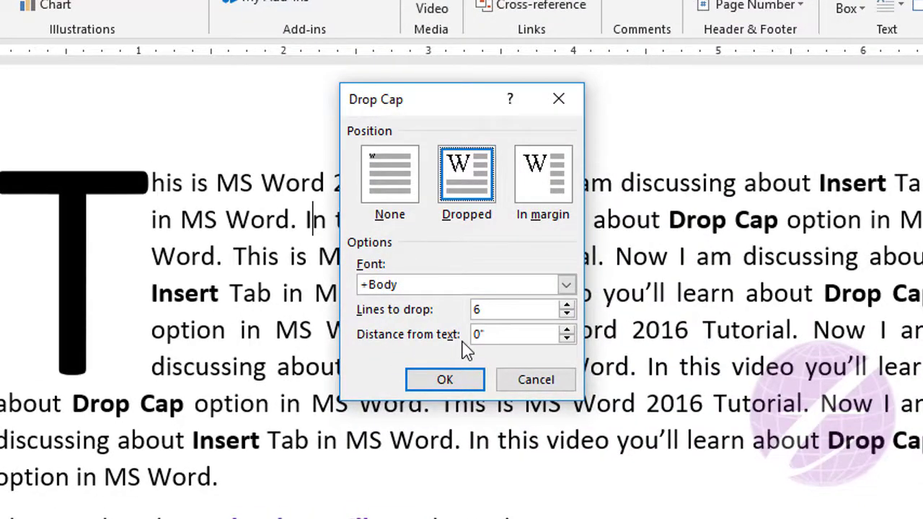
click(567, 331)
click(567, 331)
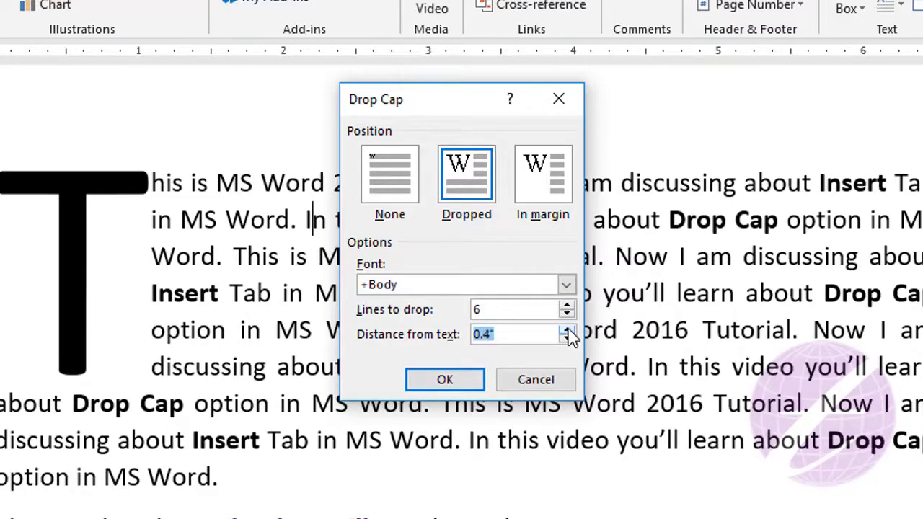
click(467, 379)
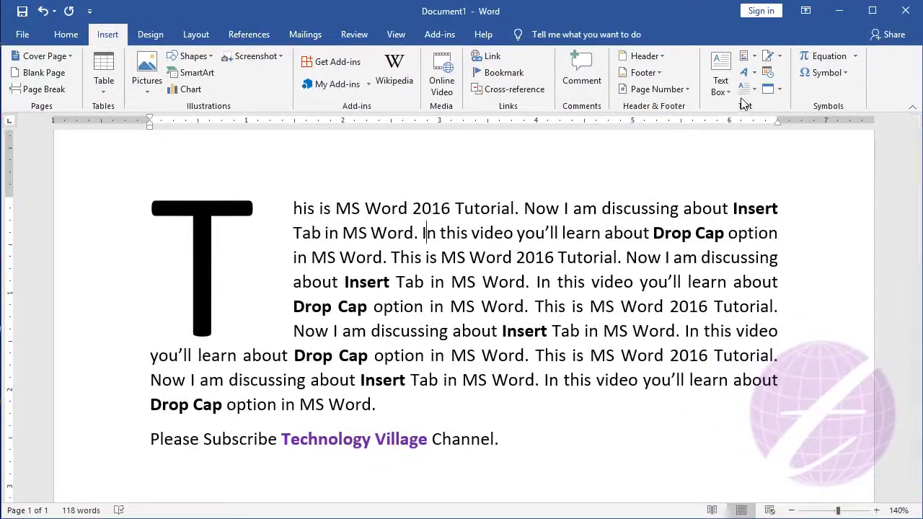
Reduce the capital T's distance from text back to 0.1"
click(743, 90)
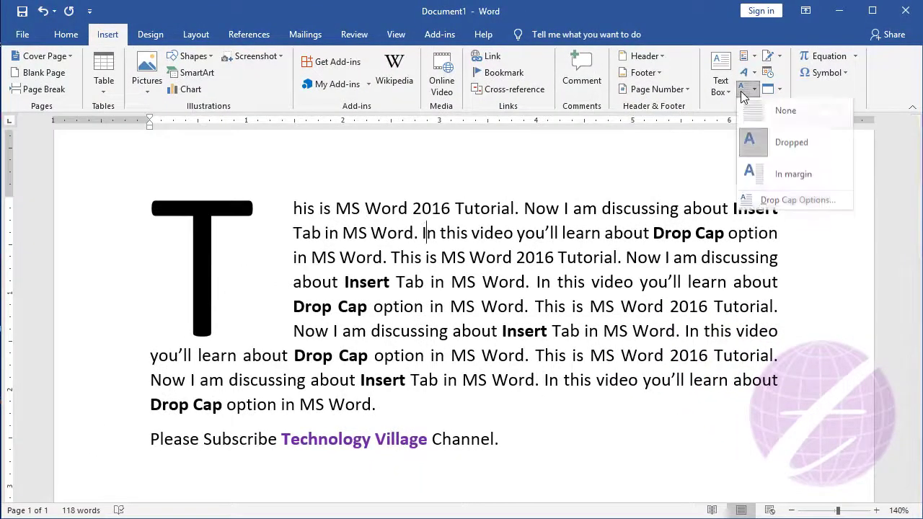
click(765, 200)
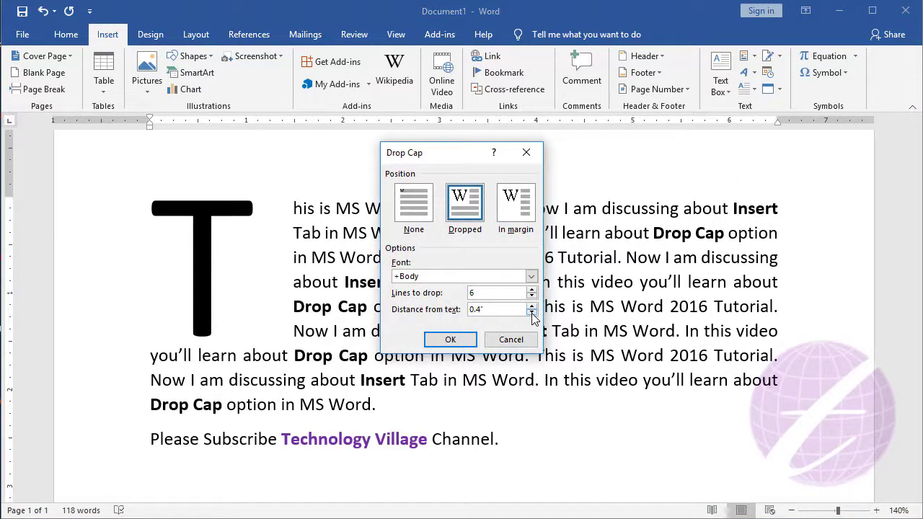
click(532, 314)
click(532, 313)
click(531, 313)
click(451, 339)
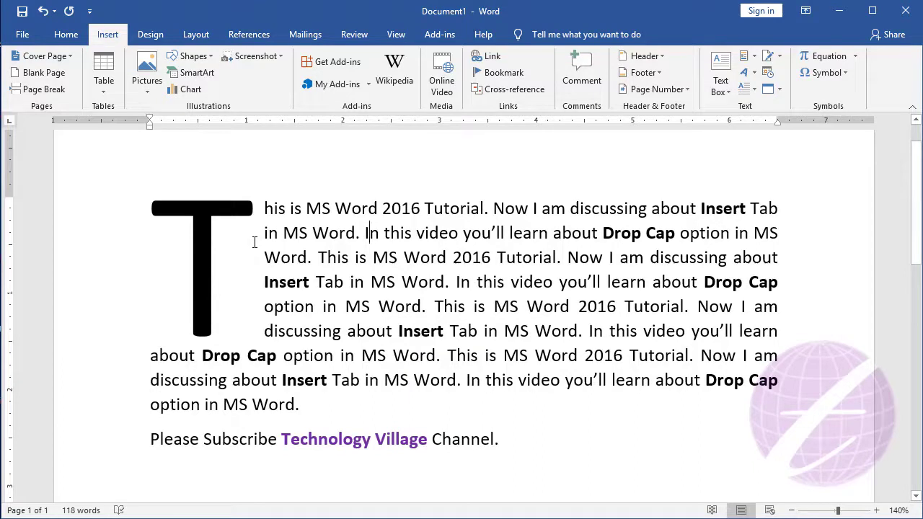
Set the long paragraph's drop cap to None so it opens with an ordinary 'This'
click(313, 258)
click(749, 88)
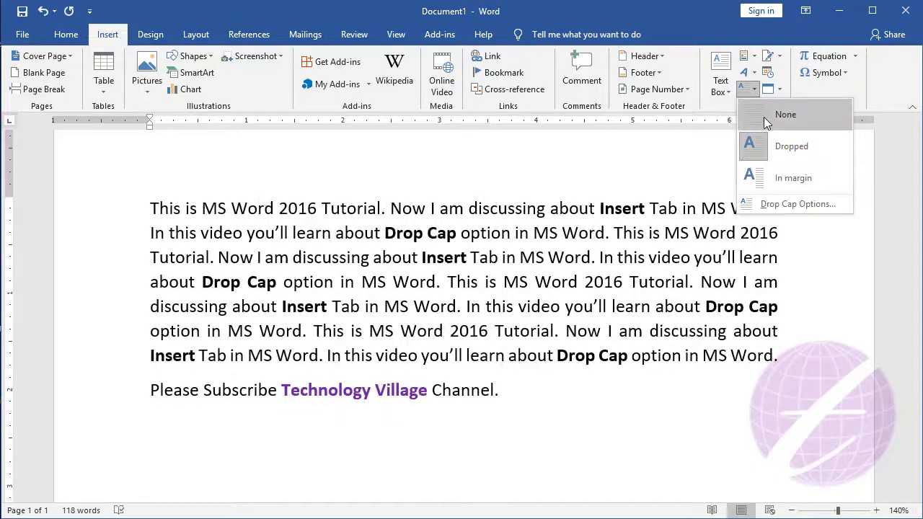
click(776, 117)
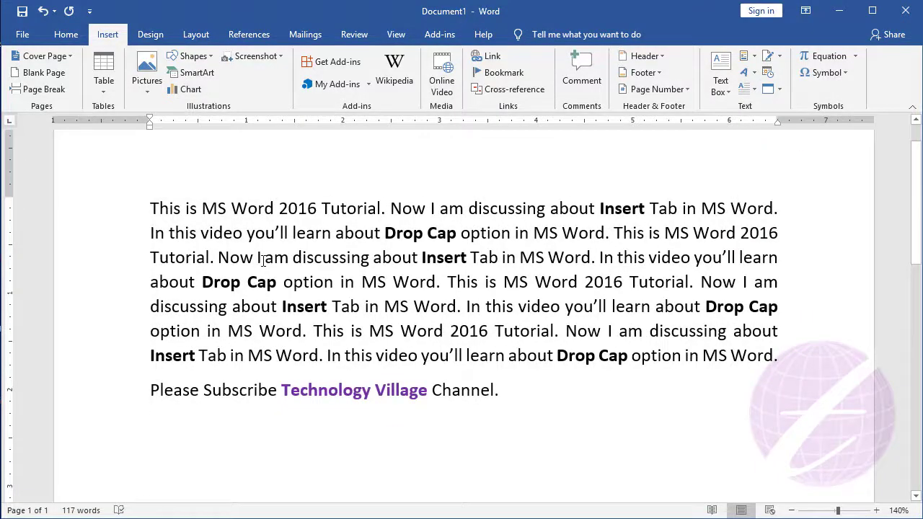